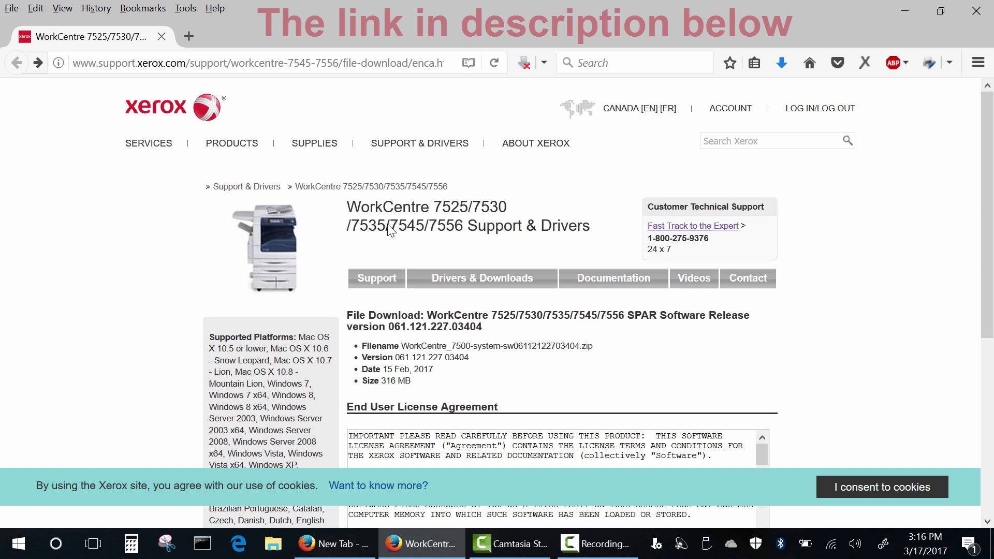
Accept the Xerox licence and save the WorkCentre 7500 firmware zip to disk.
click(317, 62)
scroll(500, 189, down, 5)
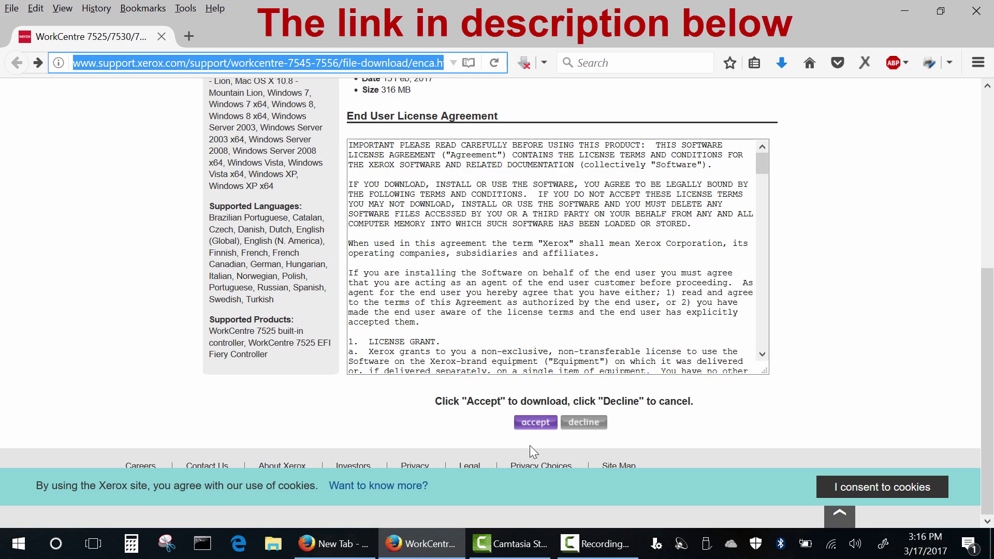
click(535, 422)
click(534, 365)
click(721, 455)
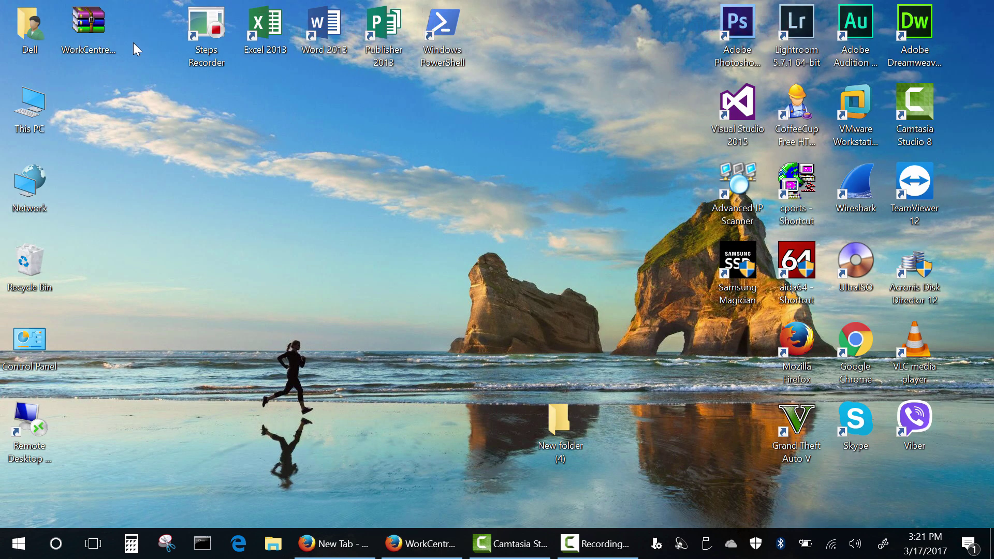
Extract the WorkCentre 7500 firmware zip with WinRAR's Extract files.
right_click(88, 26)
click(115, 98)
click(547, 431)
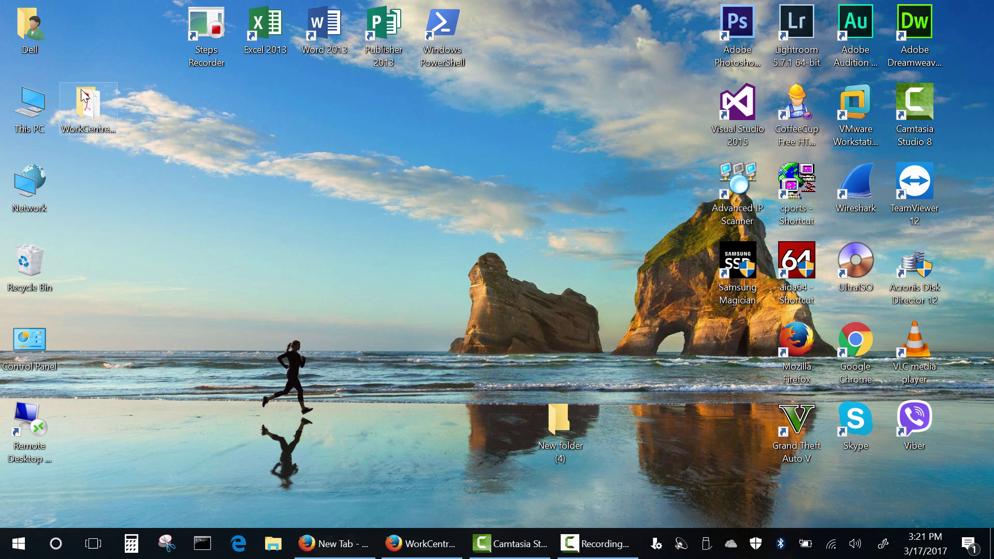
Open the extracted WorkCentre folder, select its .DLM firmware file, then go to This PC.
drag(87, 103, 205, 180)
double_click(217, 210)
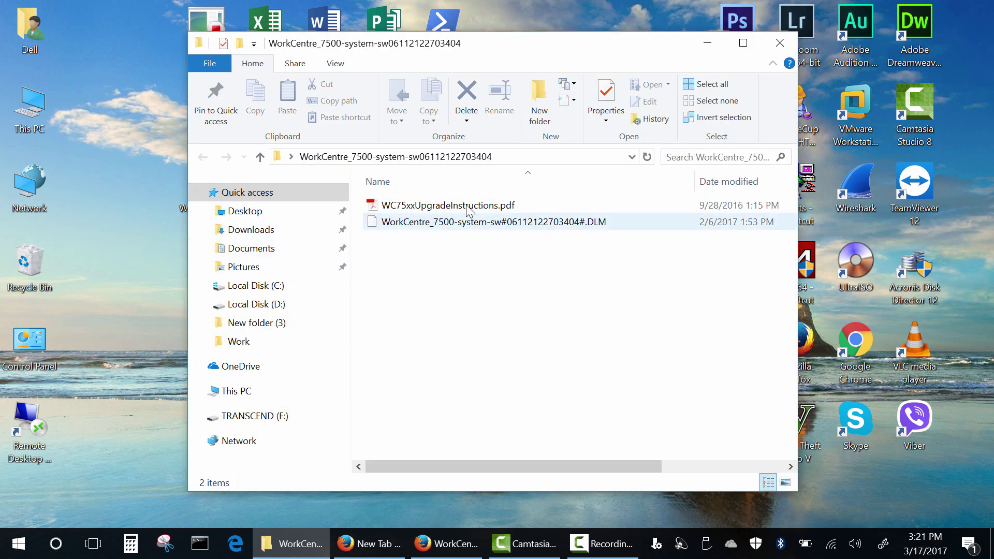
click(571, 224)
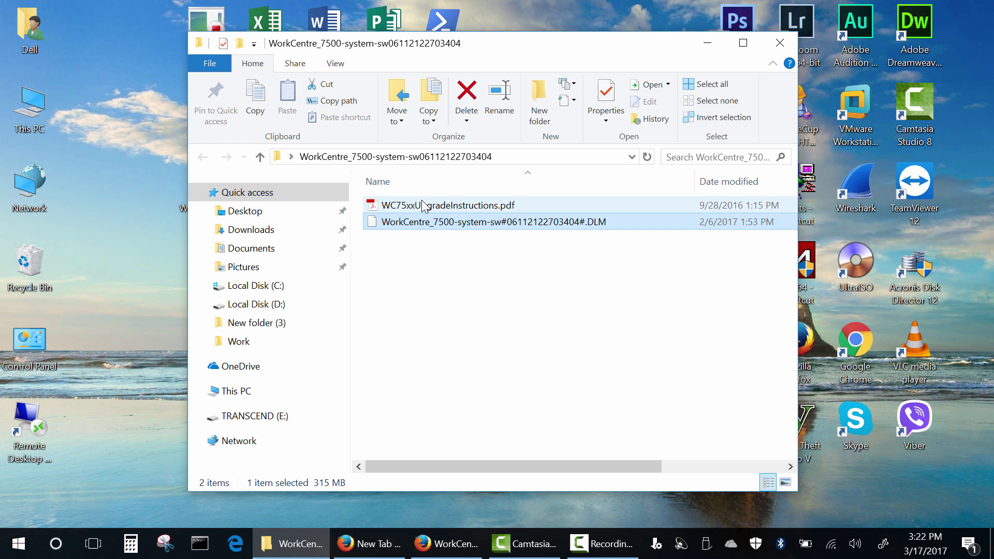
double_click(31, 117)
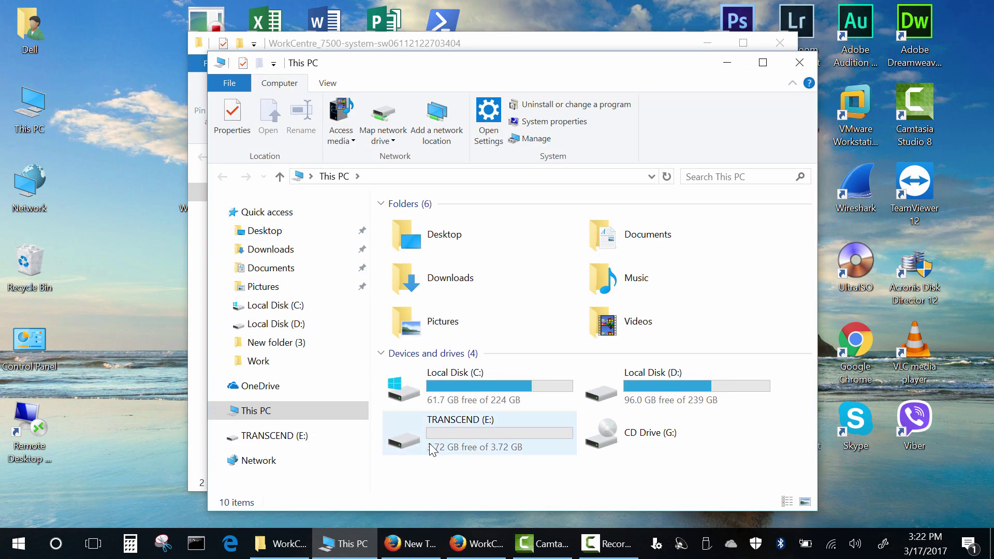
Format TRANSCEND (E:) with the FAT32 (Default) file system, then open the empty drive.
right_click(421, 440)
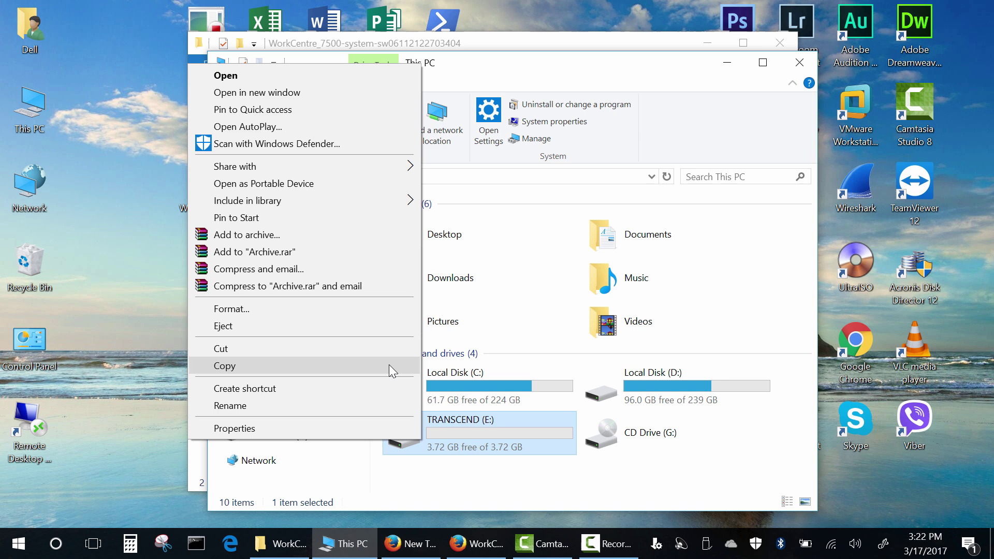
click(371, 305)
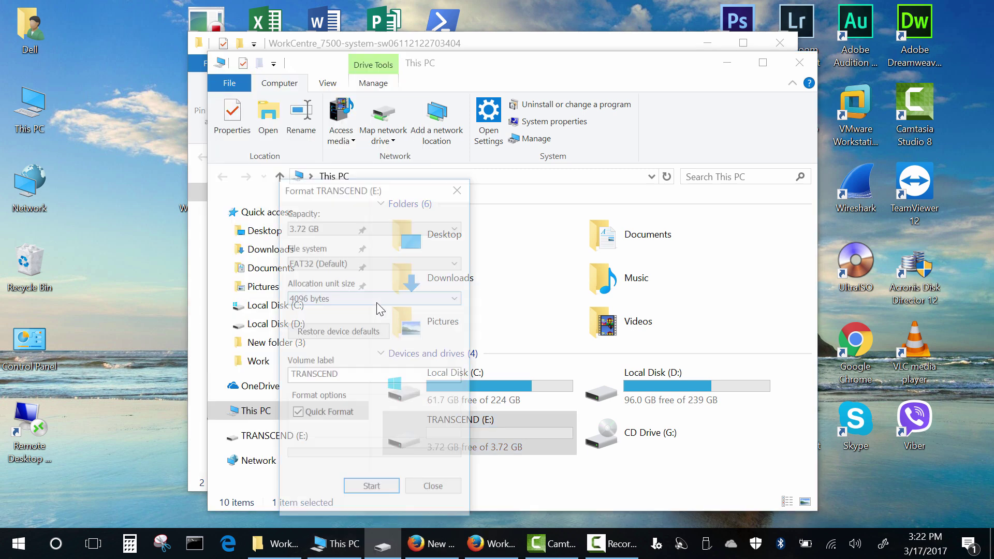
click(387, 263)
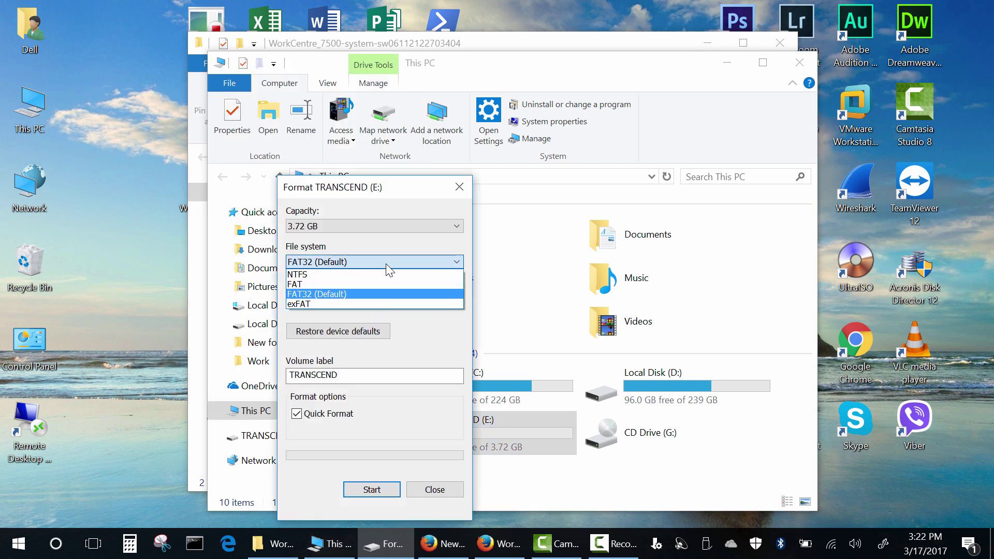
click(379, 294)
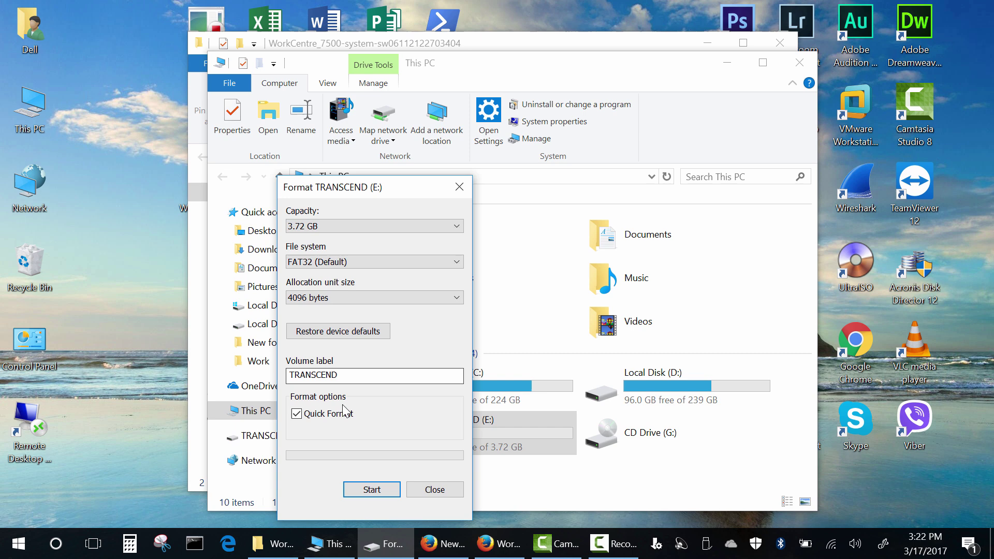
click(371, 490)
click(538, 271)
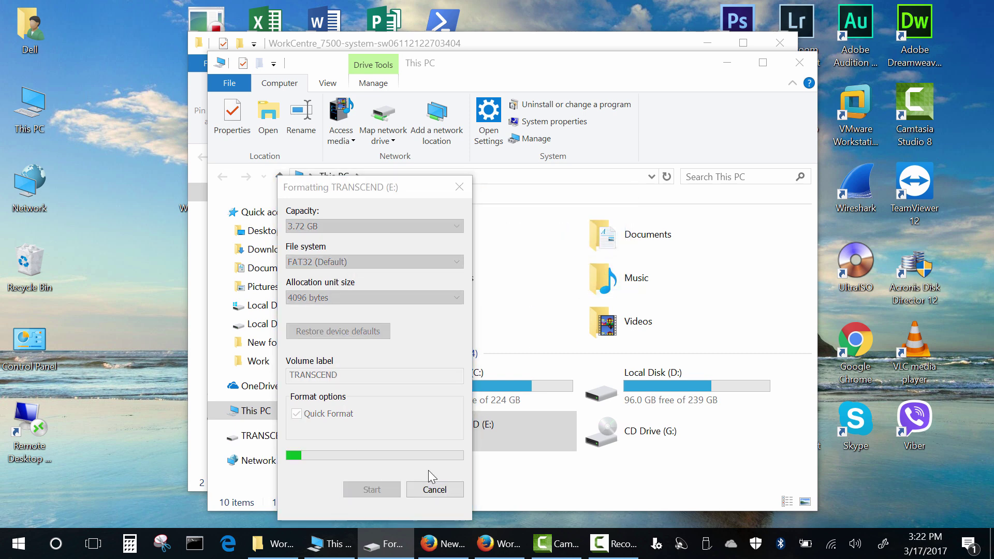
key(Return)
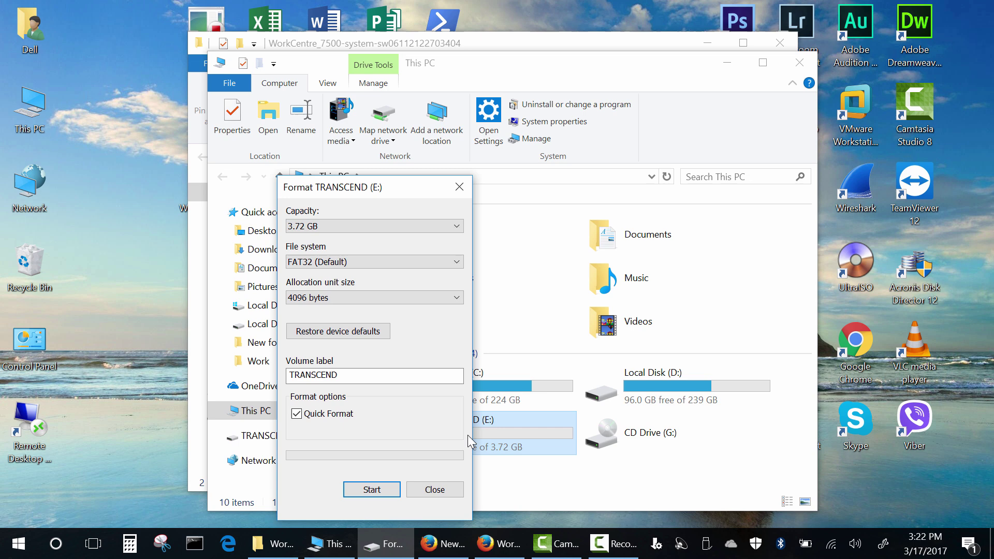
click(435, 490)
double_click(468, 436)
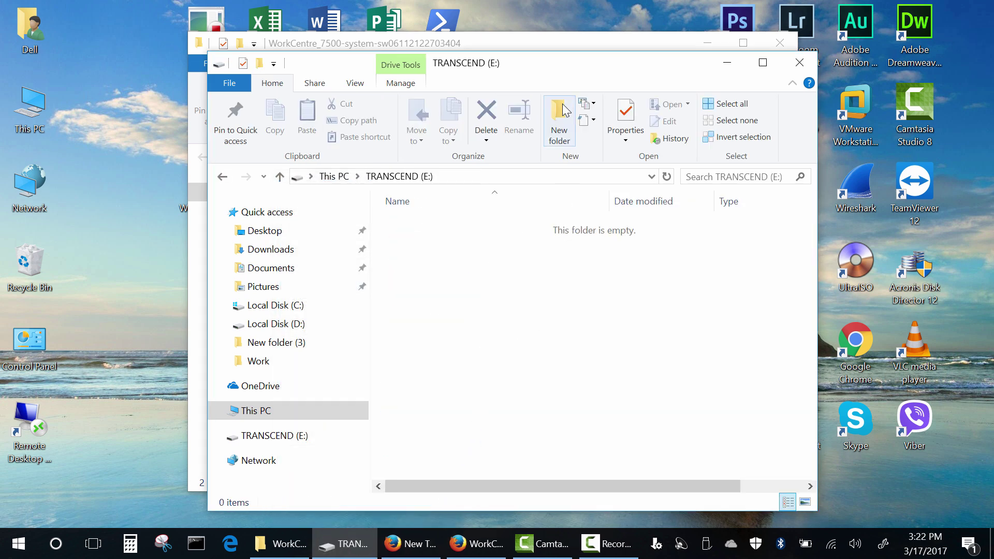
Create a new folder named altboot on TRANSCEND (E:).
click(560, 119)
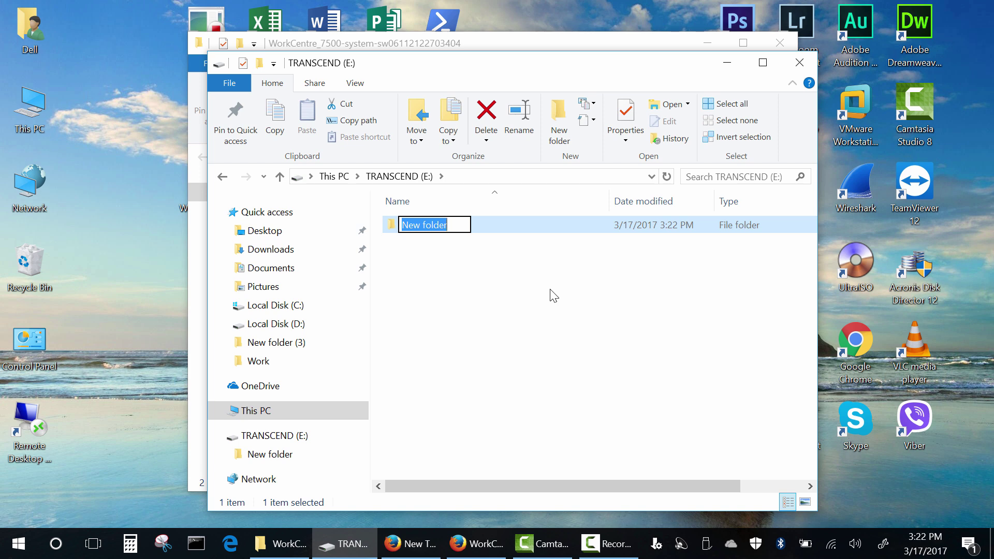
text(altboot)
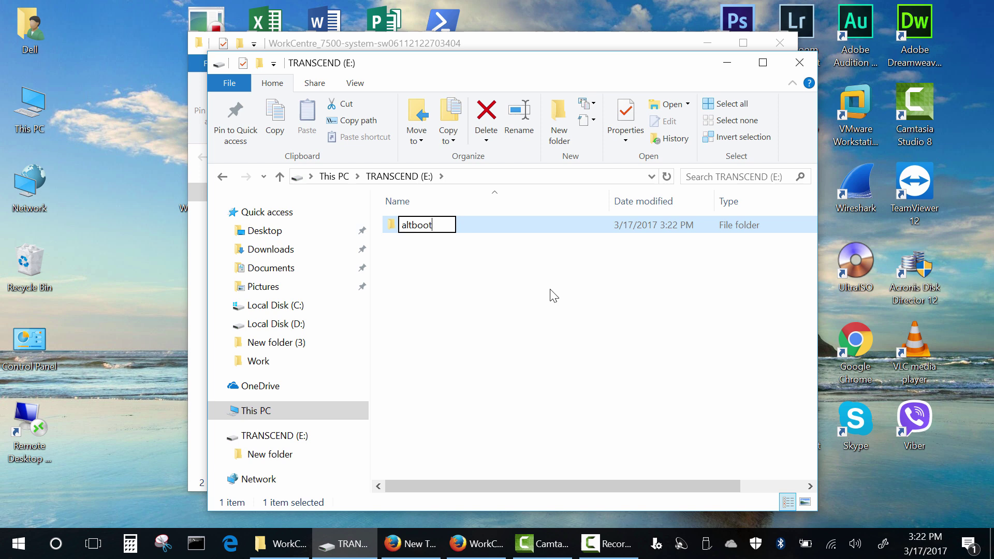
key(Return)
key(Return)
Copy the WorkCentre .DLM firmware file into the altboot folder by dragging it across.
drag(626, 90, 730, 155)
drag(610, 58, 406, 78)
drag(172, 248, 681, 388)
click(586, 66)
drag(526, 138, 553, 26)
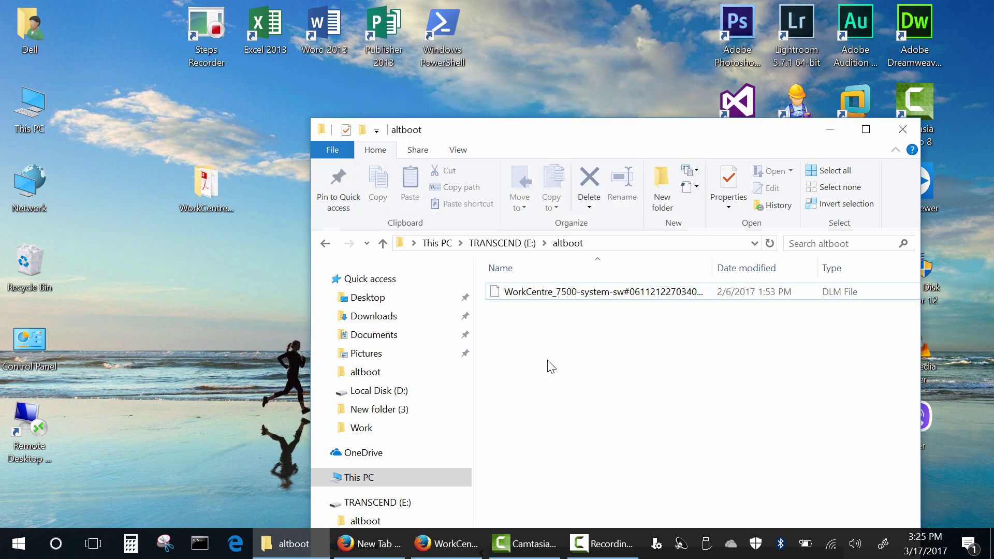
Create a new text document in altboot and name it FORCED_UPGRADE.
right_click(548, 362)
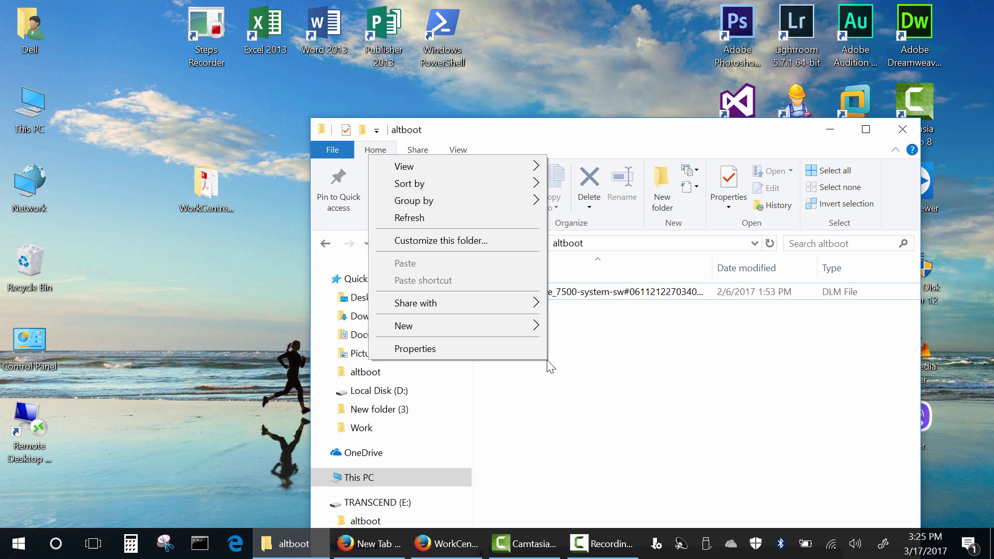
mouse_move(532, 326)
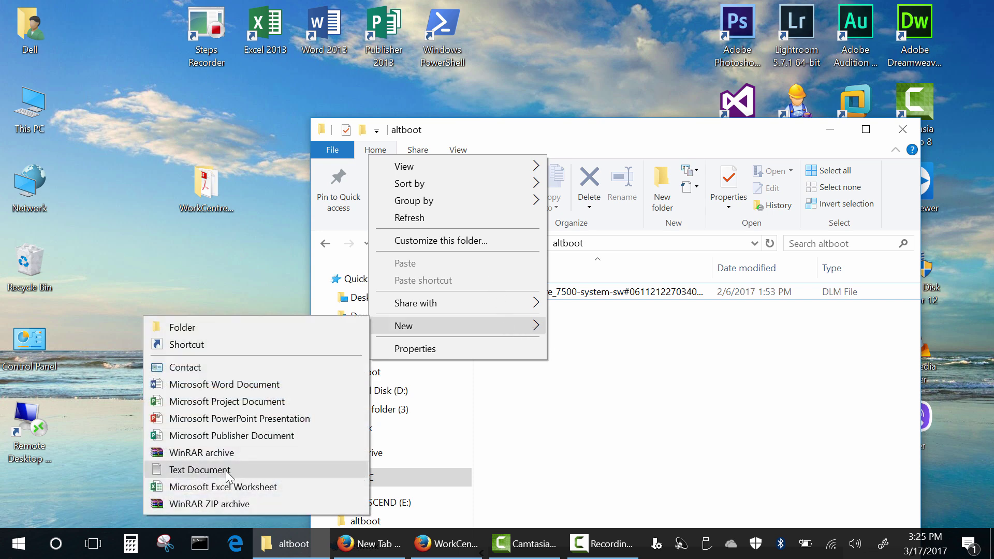
click(207, 470)
text(FORCED_UPGRADE)
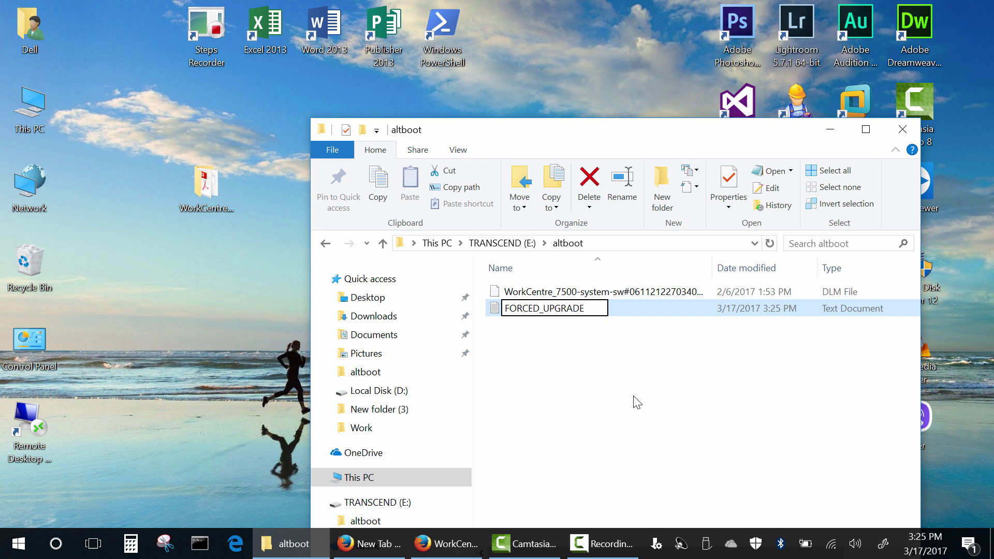
click(637, 402)
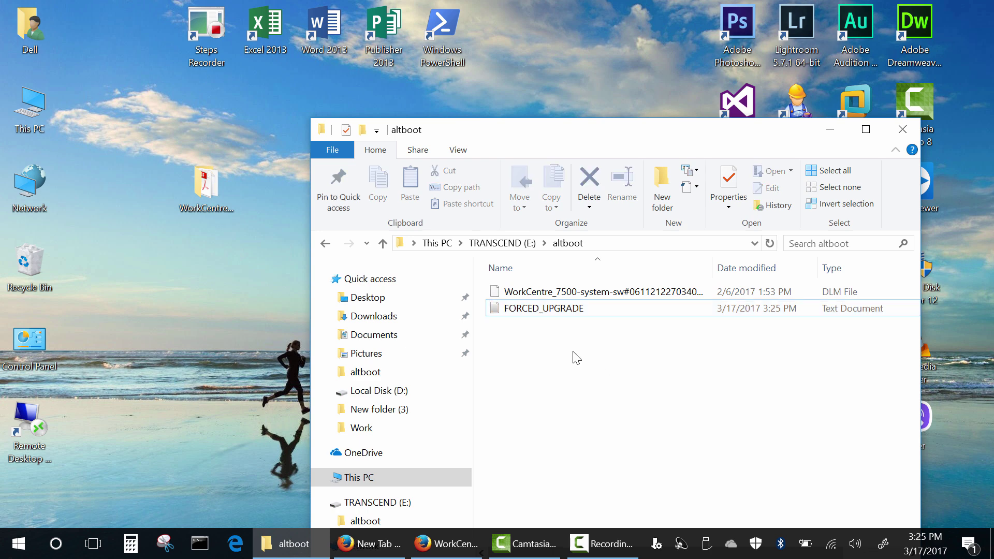
Turn on File name extensions in the View ribbon, revealing FORCED_UPGRADE.txt.
click(582, 311)
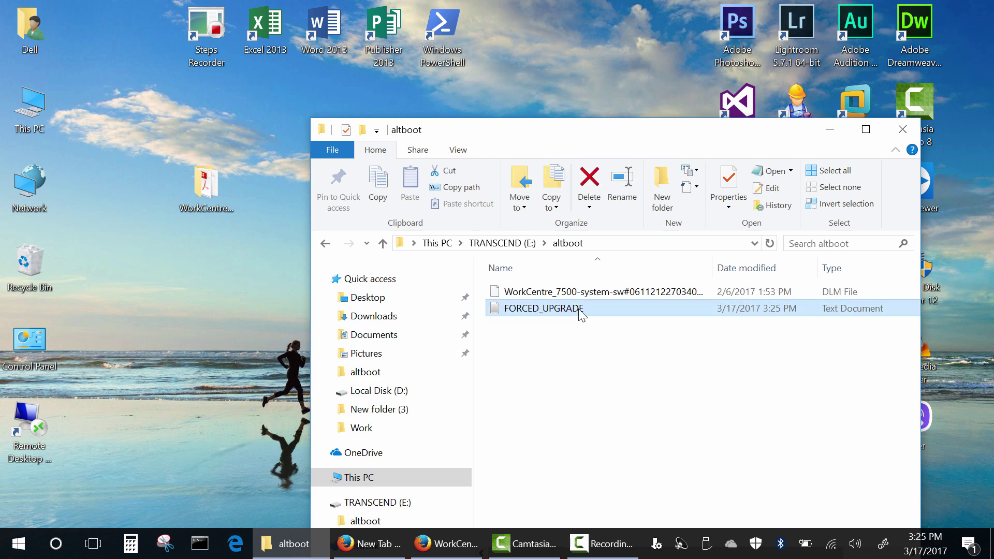
click(592, 357)
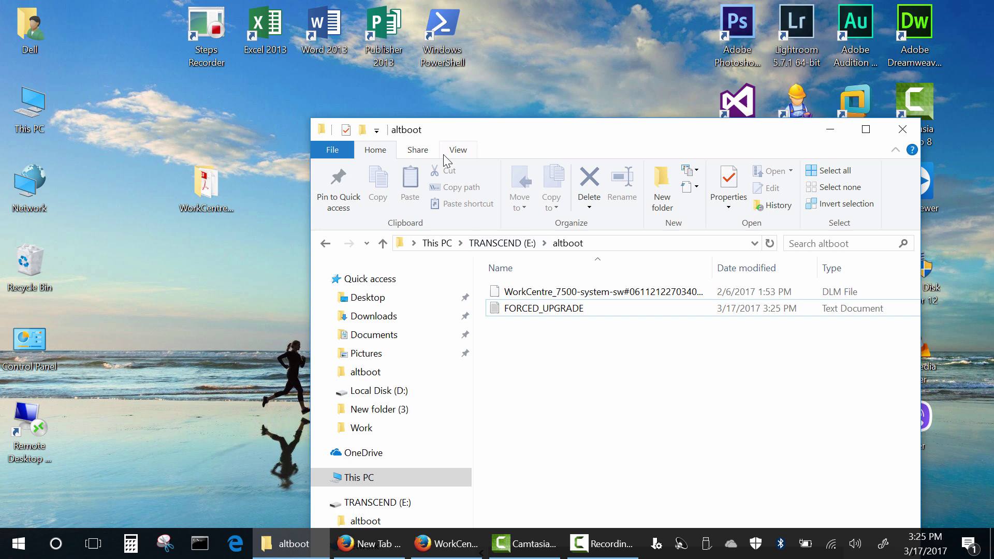
click(458, 151)
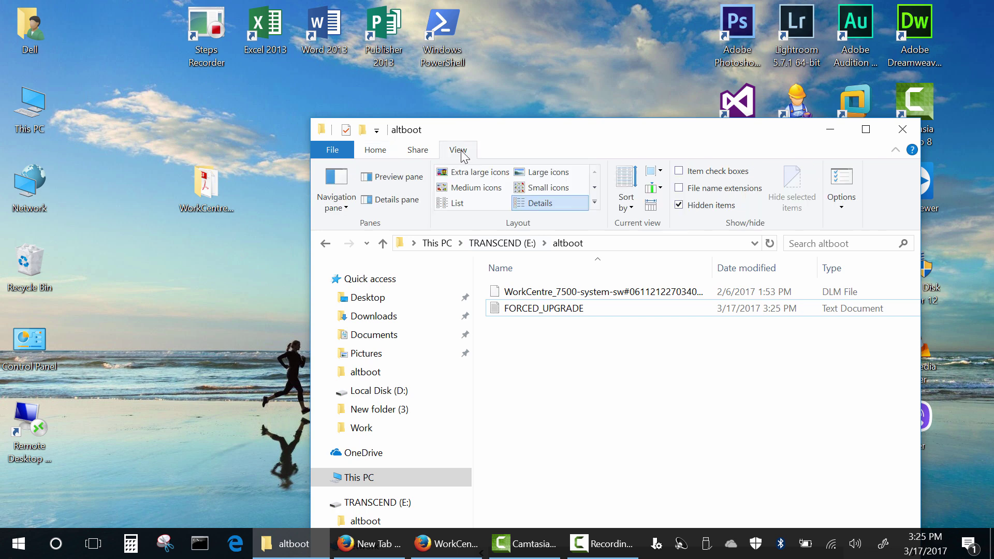
click(679, 189)
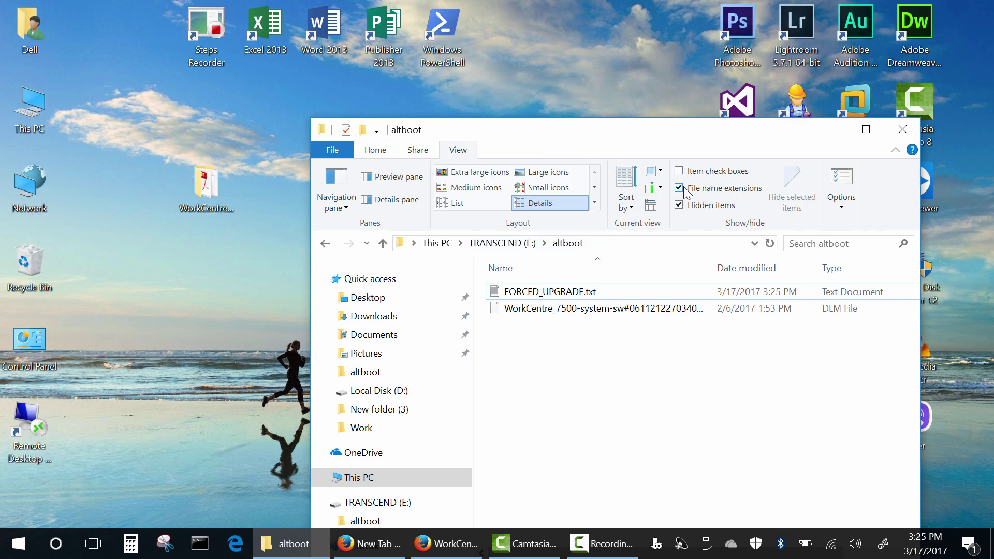
click(597, 291)
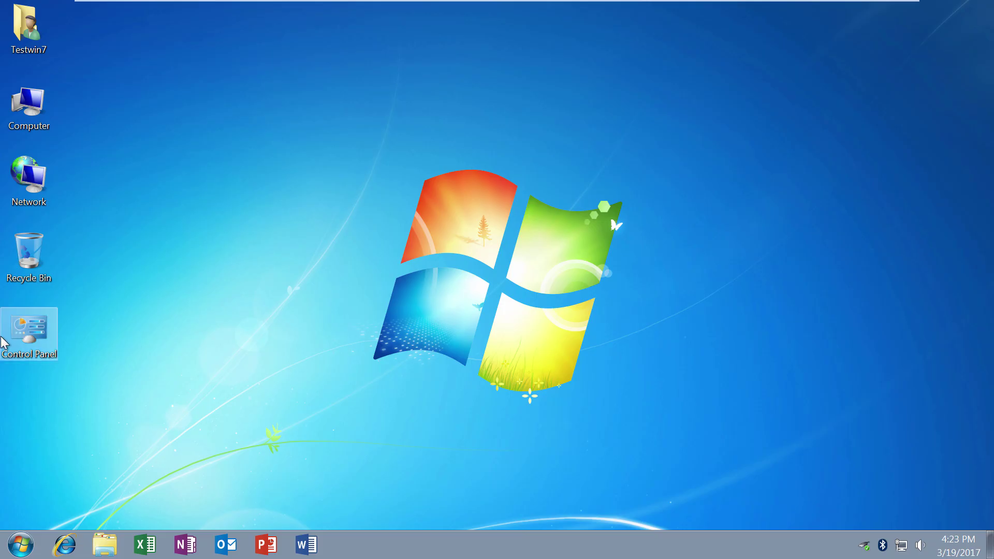
In Control Panel's Folder Options, untick Hide extensions for known file types and apply.
double_click(21, 328)
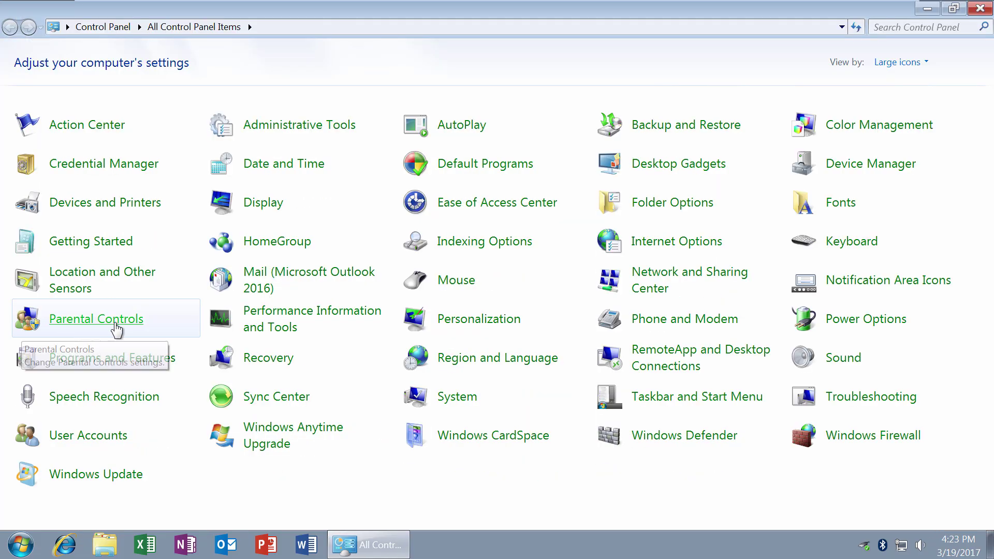
click(640, 207)
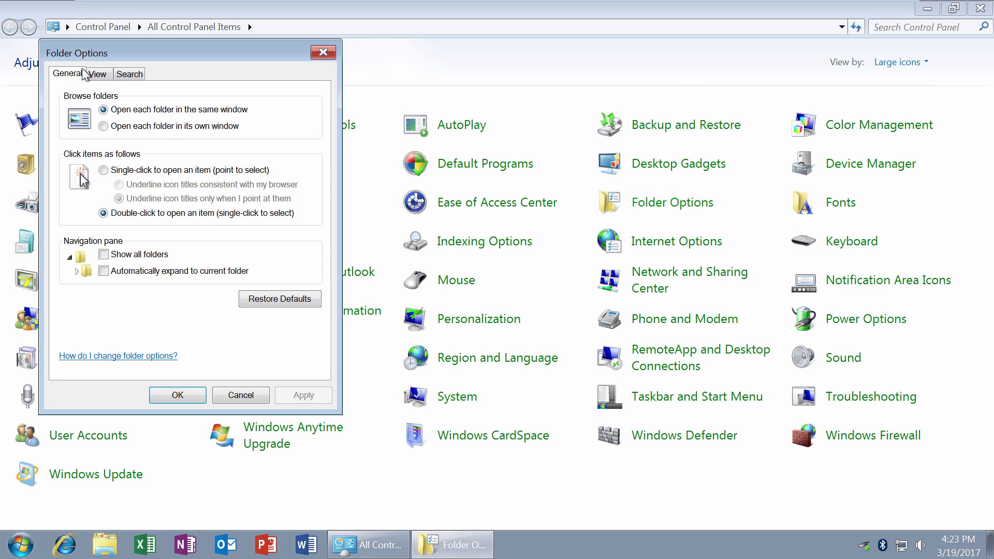
click(98, 75)
click(82, 306)
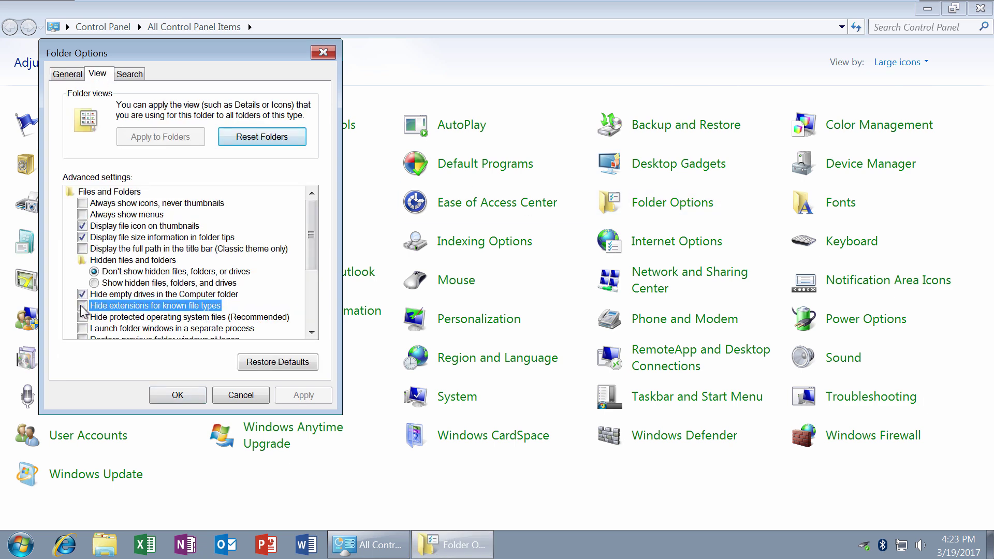
click(190, 396)
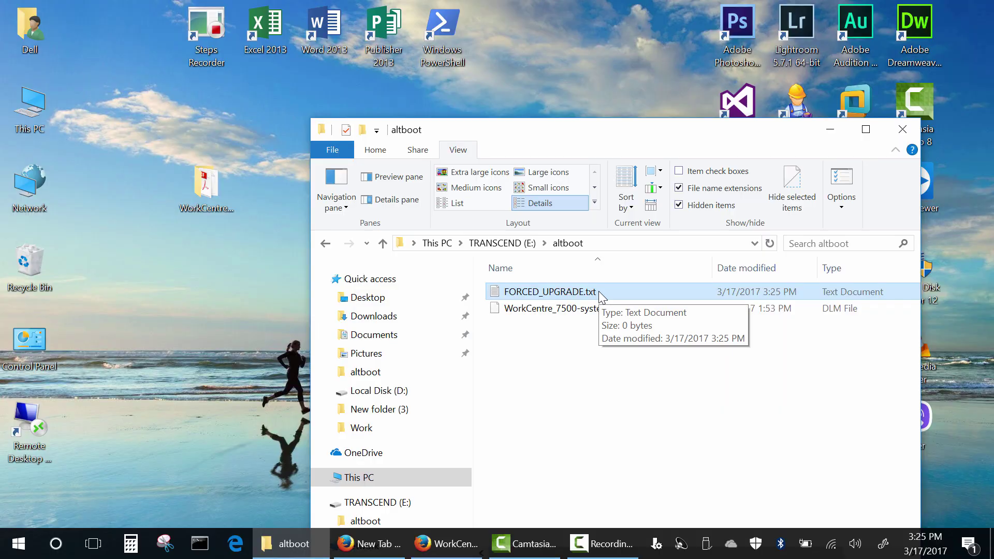
Rename FORCED_UPGRADE.txt to extensionless FORCED_UPGRADE and widen the Name column.
click(571, 293)
right_click(572, 293)
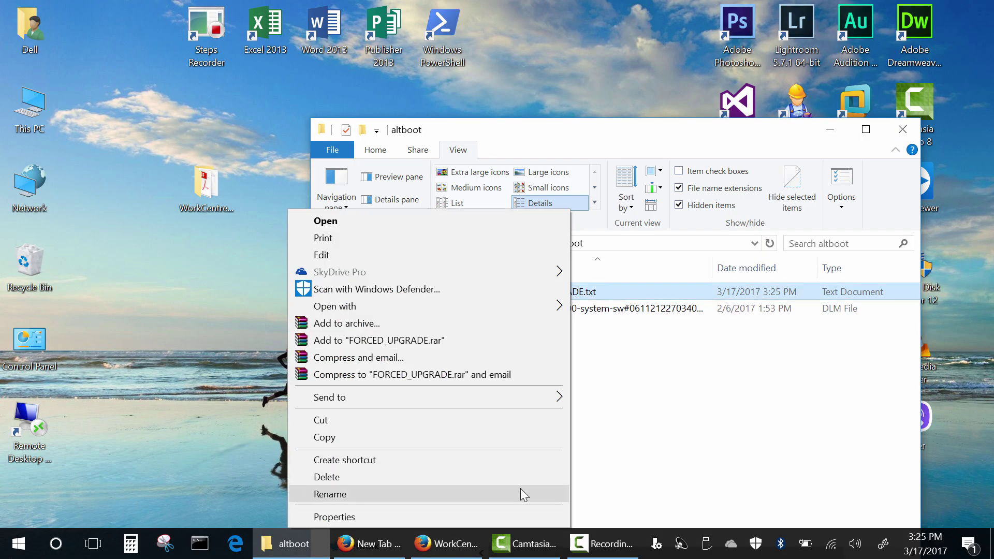
click(523, 492)
click(599, 290)
key(Return)
key(Return)
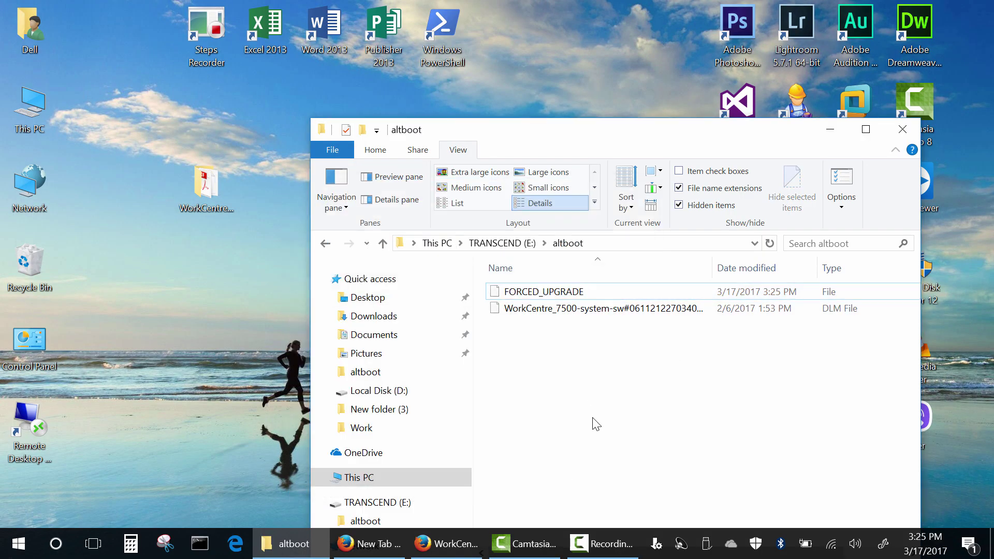
double_click(678, 139)
drag(401, 146, 527, 146)
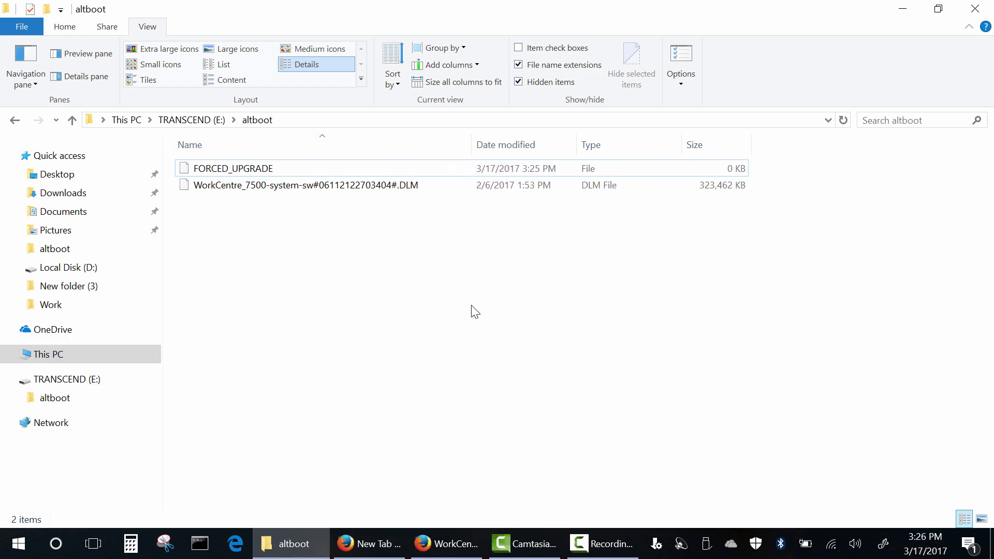